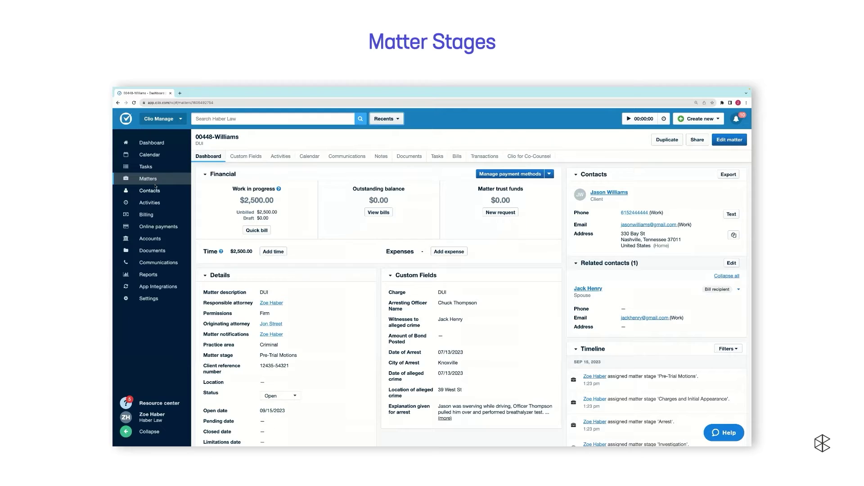
Move the Family matter 00425-Doe card from Court Demand Filed to Discovery on the stages board.
left_click(148, 179)
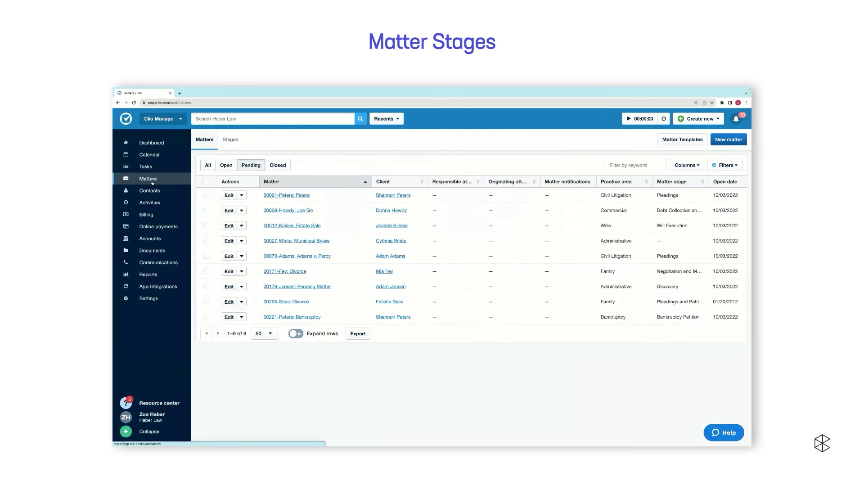
left_click(230, 139)
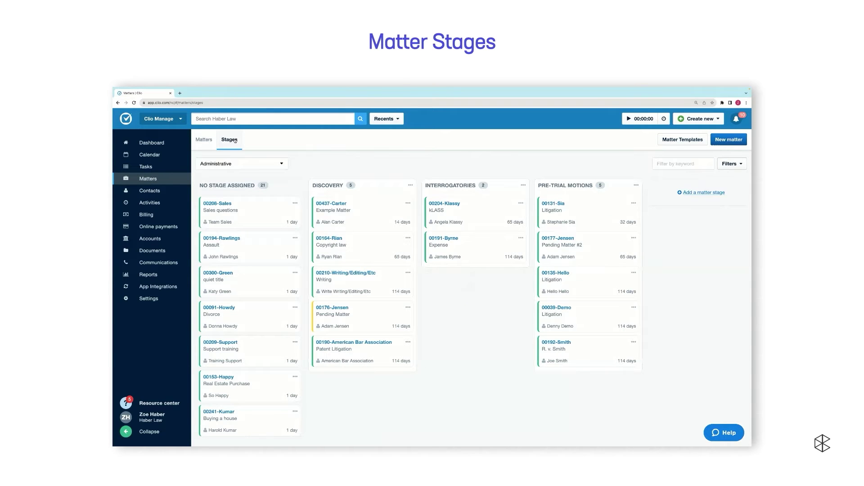
left_click(281, 165)
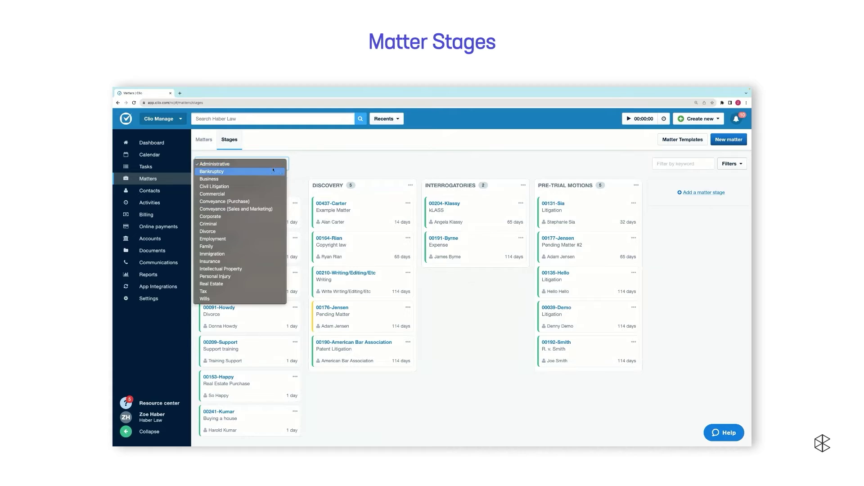
left_click(252, 247)
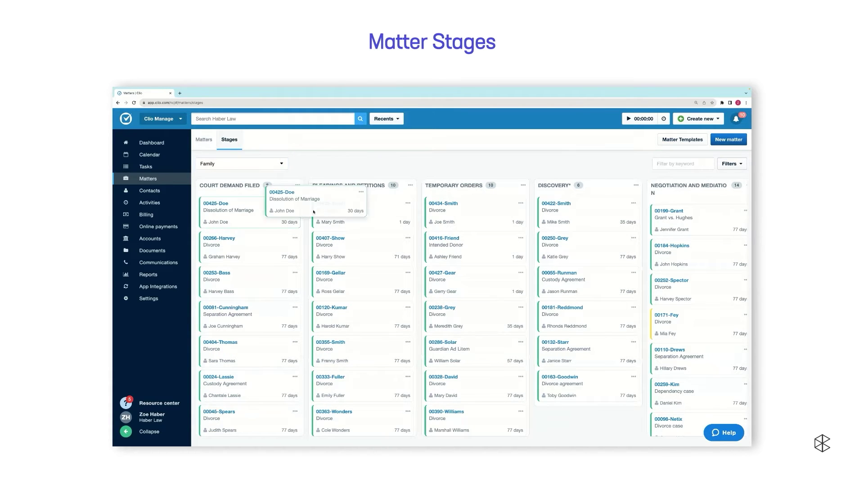
mouse_move(243, 222)
left_mouse_down()
mouse_move(437, 203)
mouse_move(567, 206)
left_mouse_up()
left_click(281, 164)
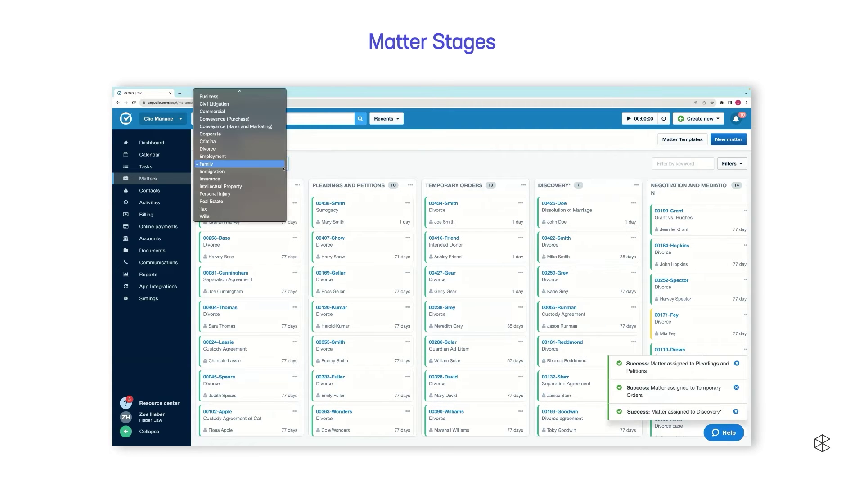
left_click(249, 196)
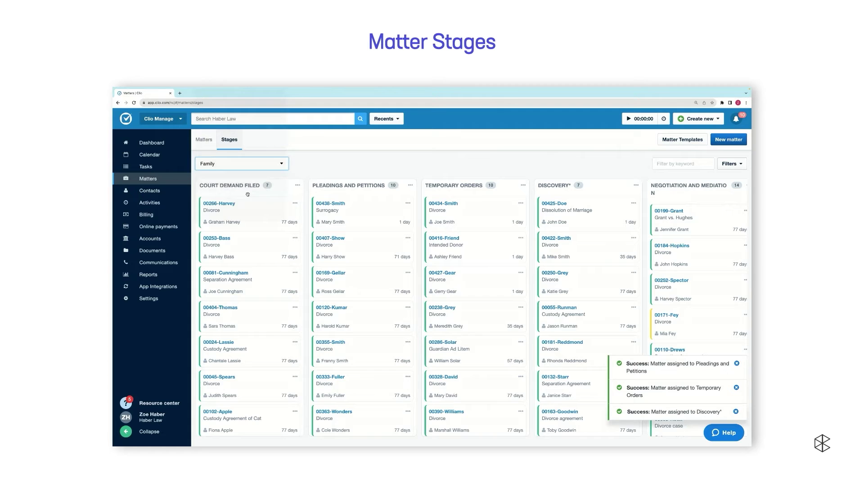
left_click_drag(250, 208, 588, 207)
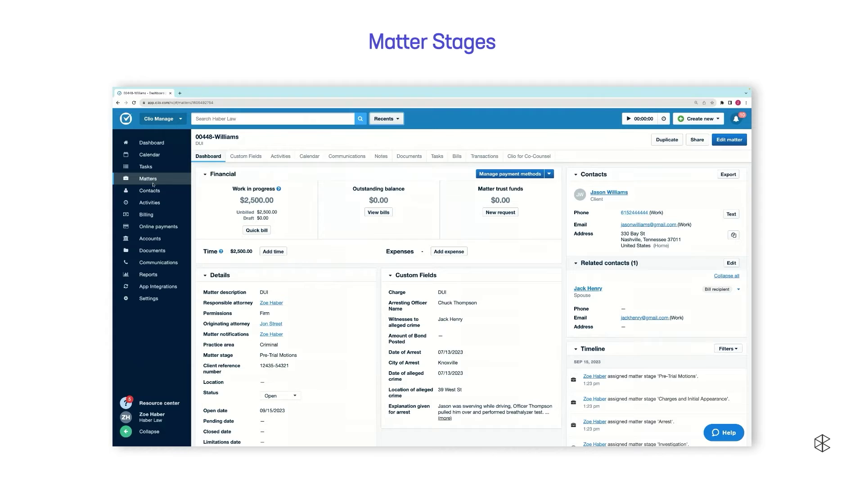
Show the Personal Injury practice area's matter stages board.
left_click(148, 178)
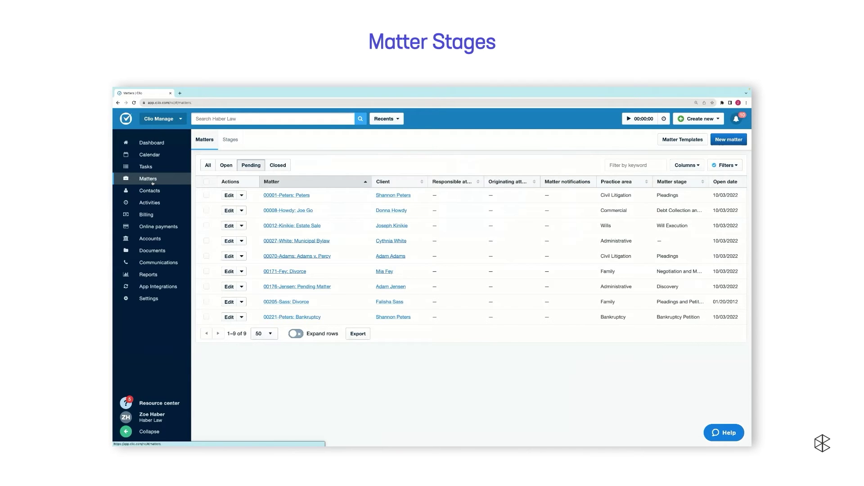
left_click(230, 139)
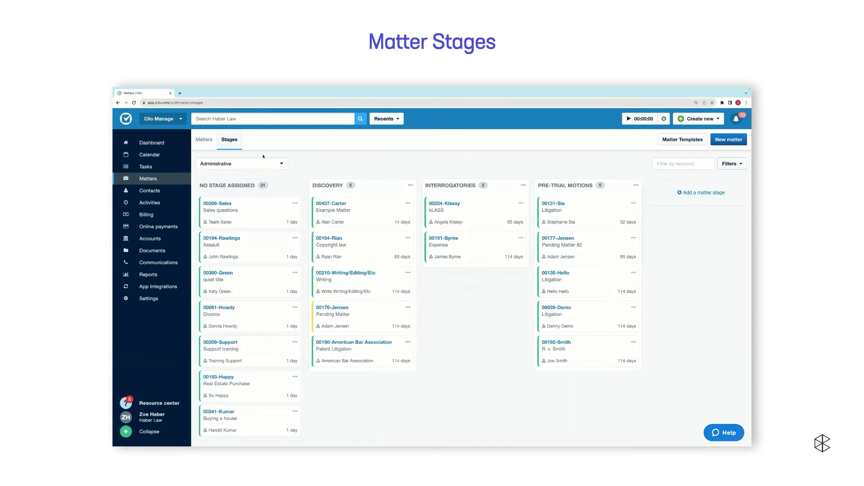
left_click(281, 163)
left_click(241, 196)
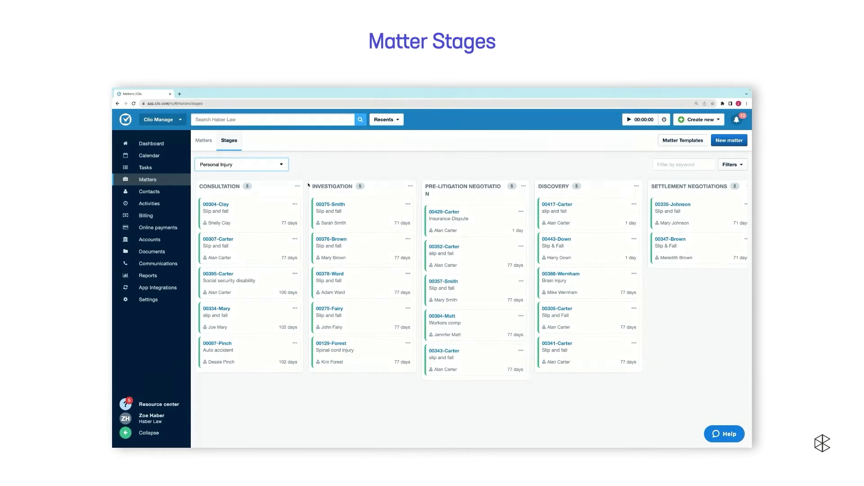
left_click(281, 167)
key("Up")
key("Up")
key("Up")
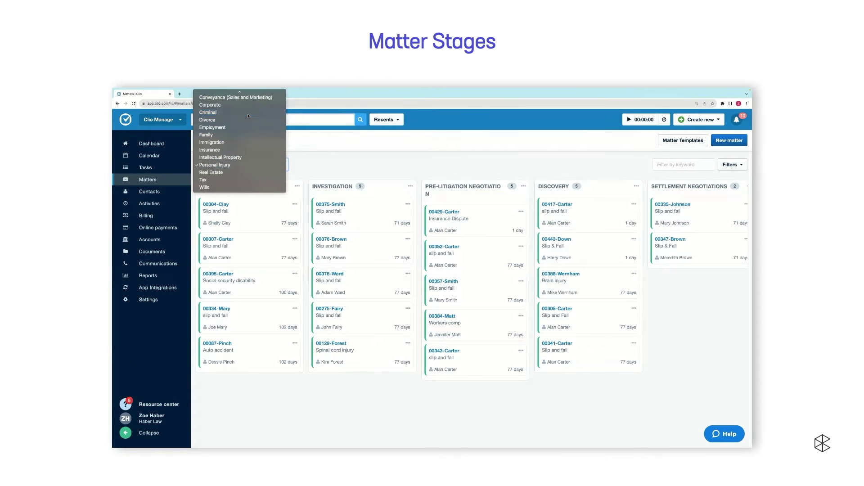
key("Return")
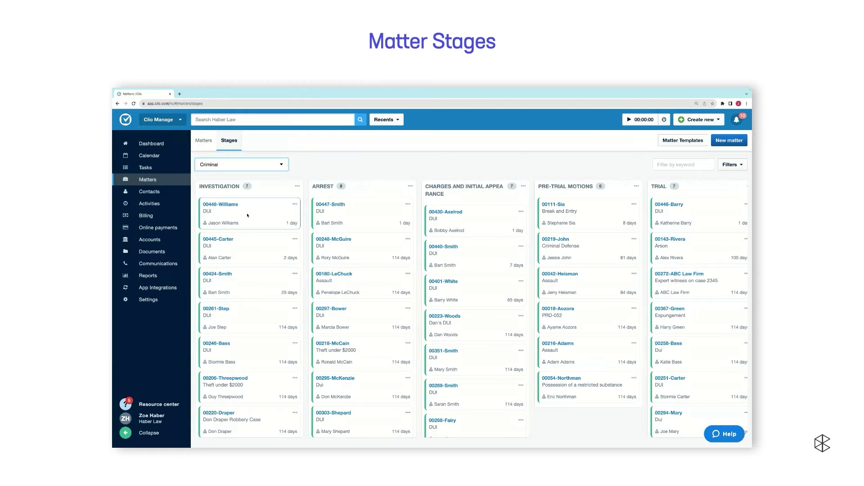
mouse_move(247, 215)
left_mouse_down()
mouse_move(331, 209)
mouse_move(461, 219)
left_mouse_up()
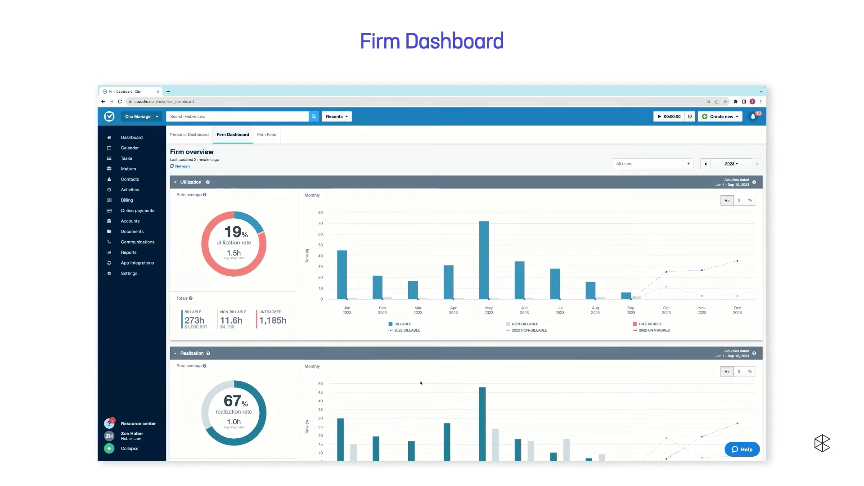
scroll(420, 382, "down", 5)
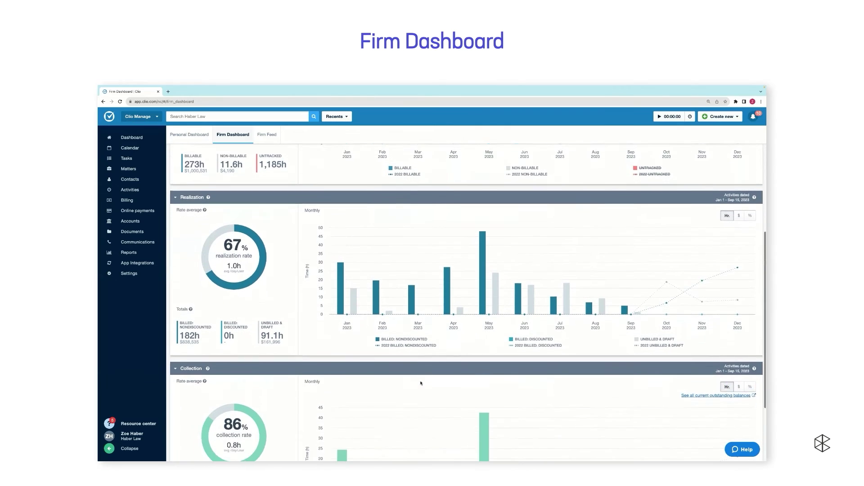
scroll(421, 382, "down", 4)
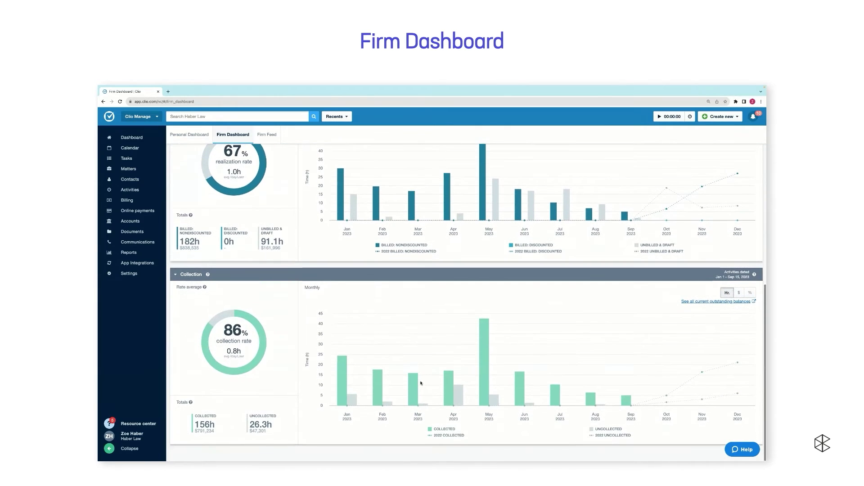
scroll(421, 383, "up", 8)
scroll(421, 383, "down", 2)
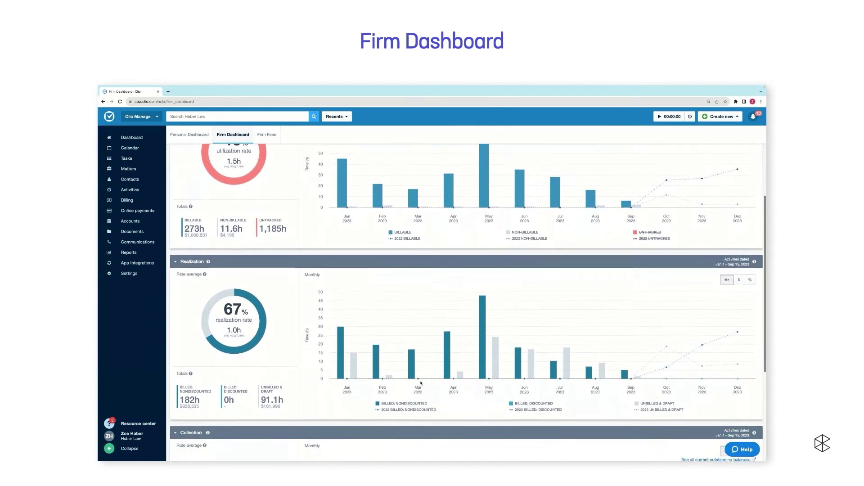
scroll(420, 383, "down", 4)
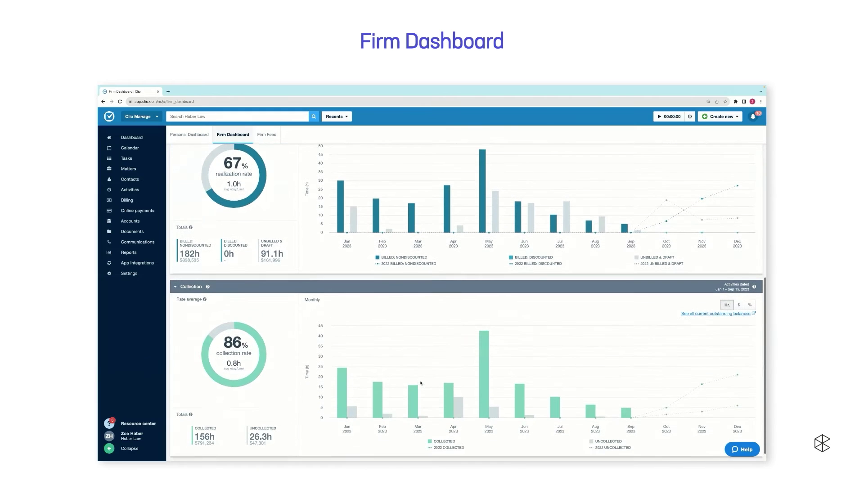
scroll(421, 383, "up", 5)
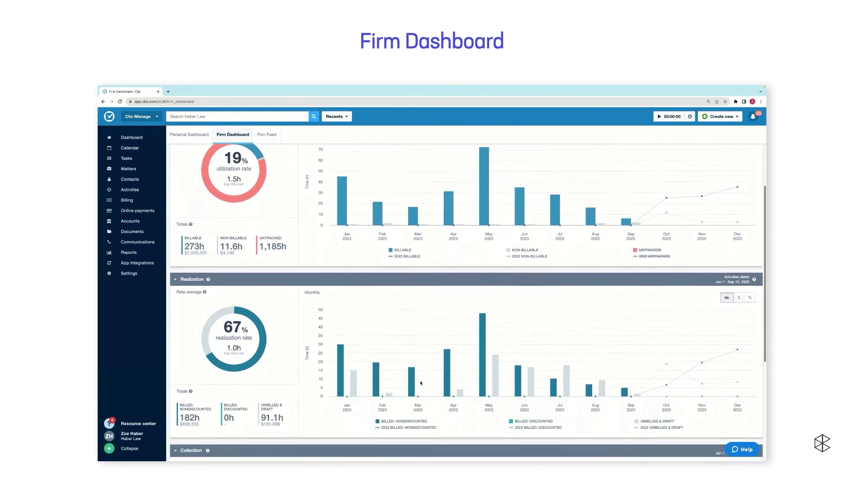
scroll(421, 383, "down", 3)
scroll(421, 383, "down", 3)
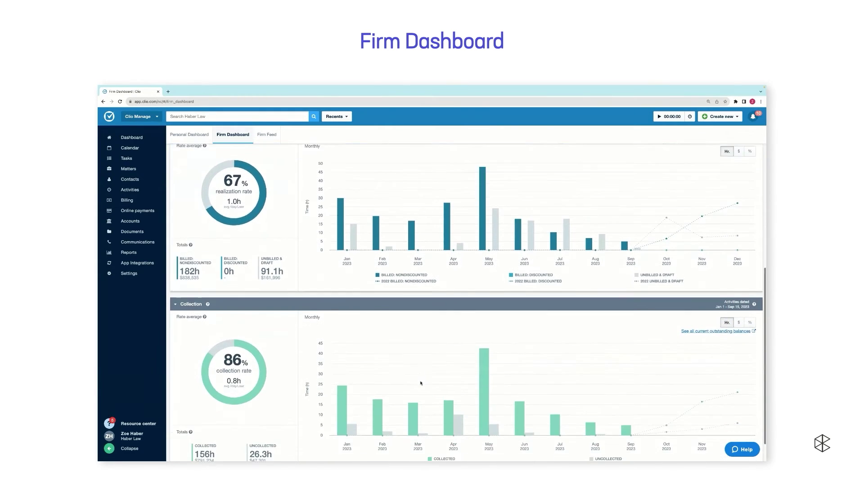
scroll(421, 383, "down", 2)
scroll(421, 383, "up", 6)
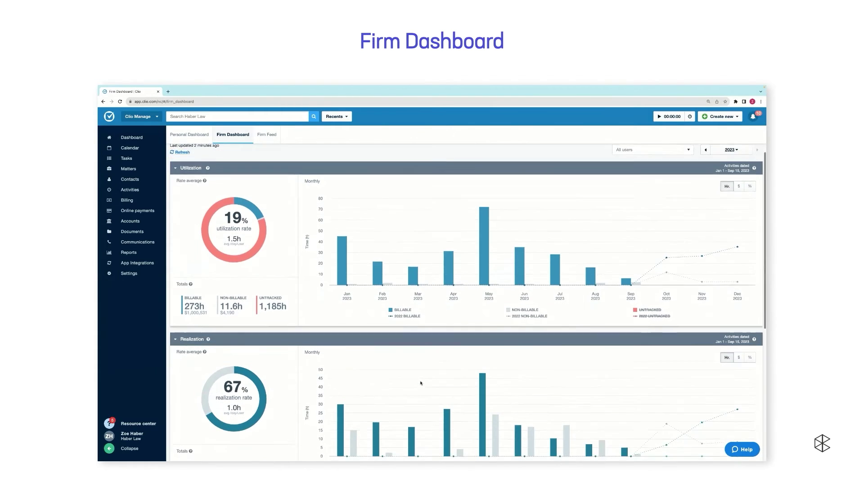
scroll(421, 382, "down", 3)
scroll(421, 383, "down", 3)
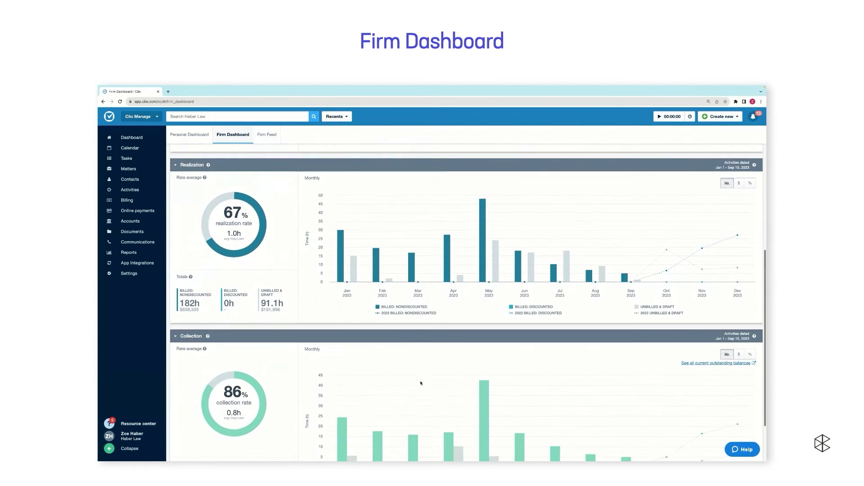
scroll(421, 384, "down", 2)
scroll(421, 383, "down", 1)
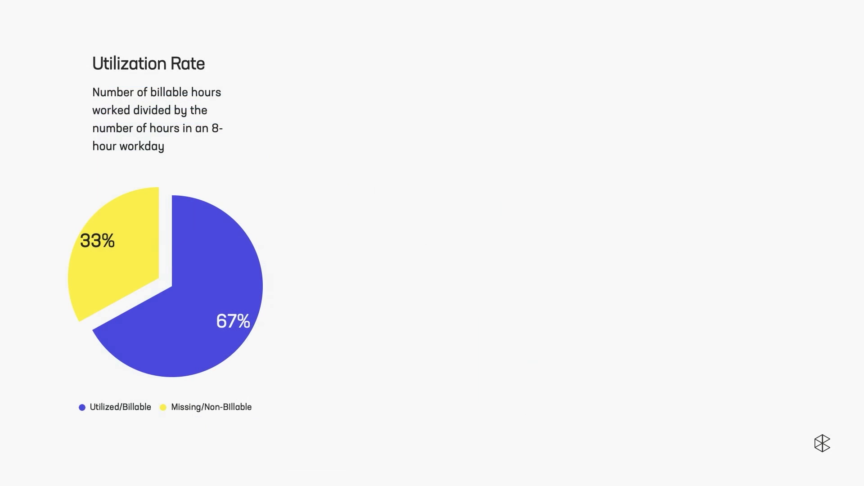